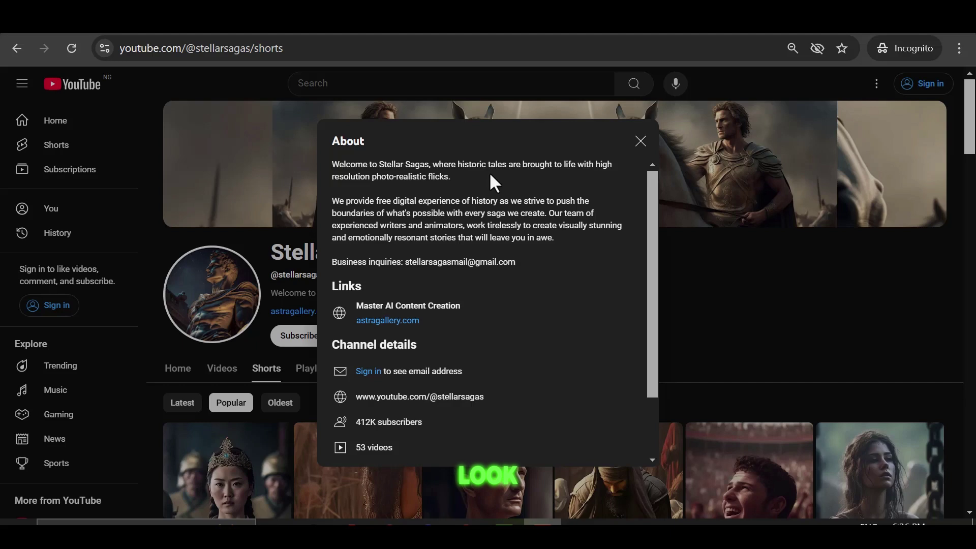
Step: Highlight the Stellar Sagas channel's 193,584,150 total views figure in its About details
scroll(491, 176, "down", 2)
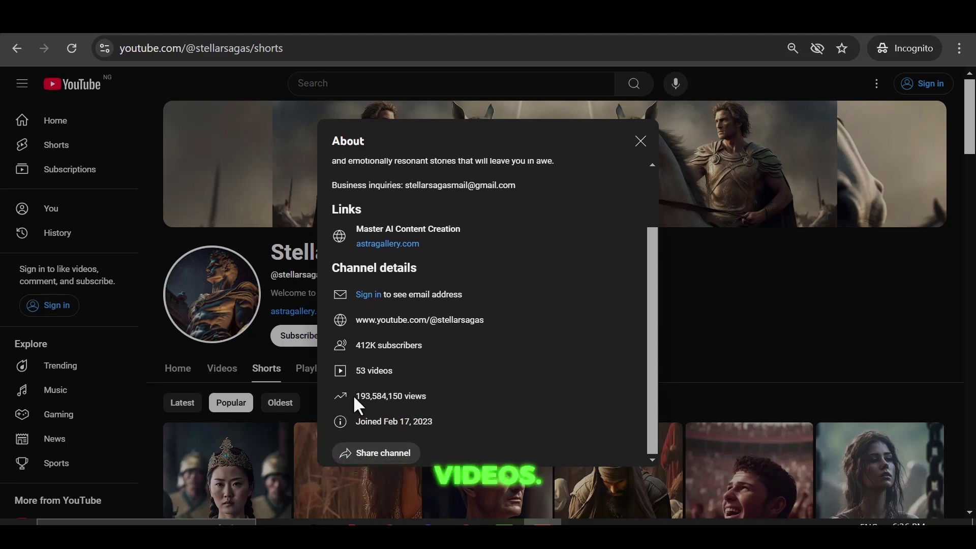
left_click_drag(356, 396, 407, 396)
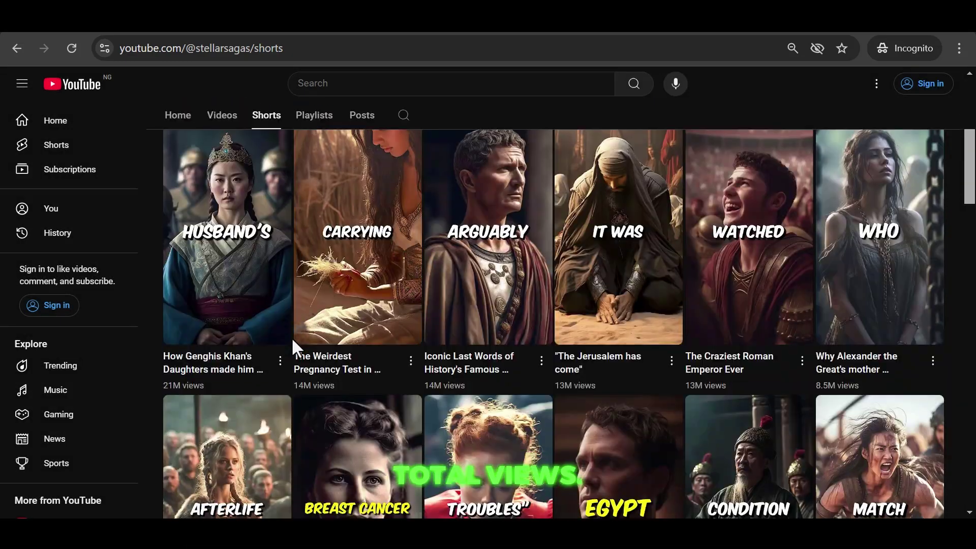
Step: Scroll down through the Stellar Sagas channel's popular Shorts grid
scroll(291, 337, "down", 9)
scroll(293, 340, "down", 5)
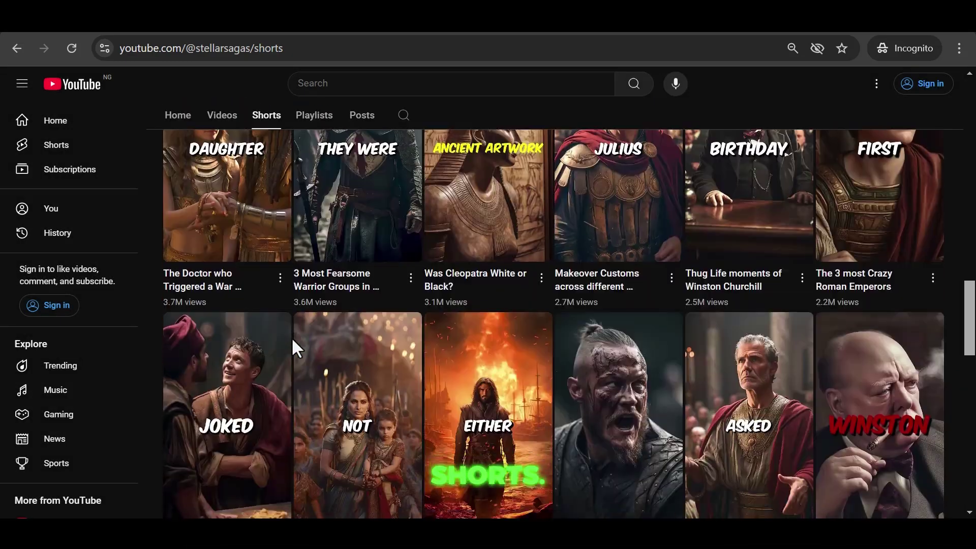
scroll(293, 340, "up", 8)
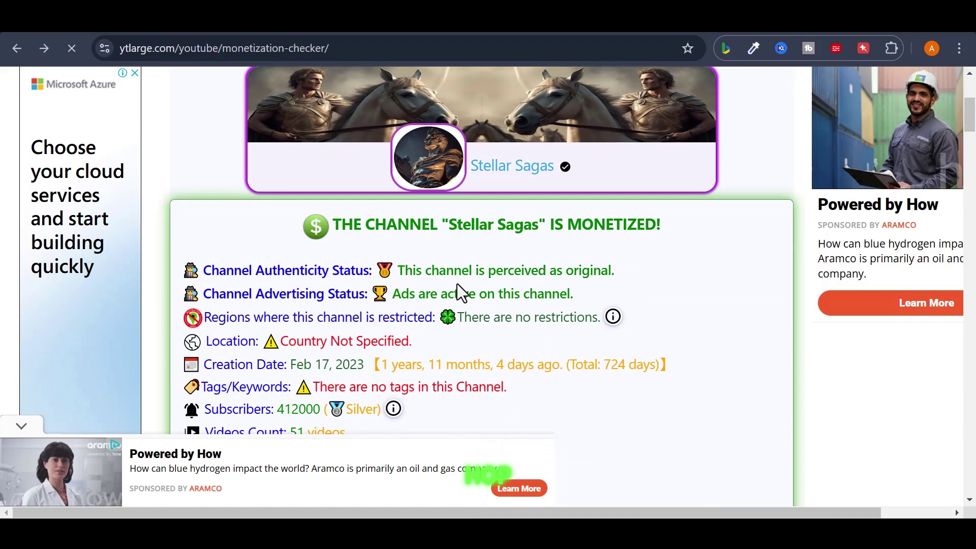
Step: Scroll through YTLarge's monetization results showing the channel's total views and view averages
scroll(457, 289, "down", 2)
scroll(502, 261, "up", 2)
scroll(449, 293, "down", 10)
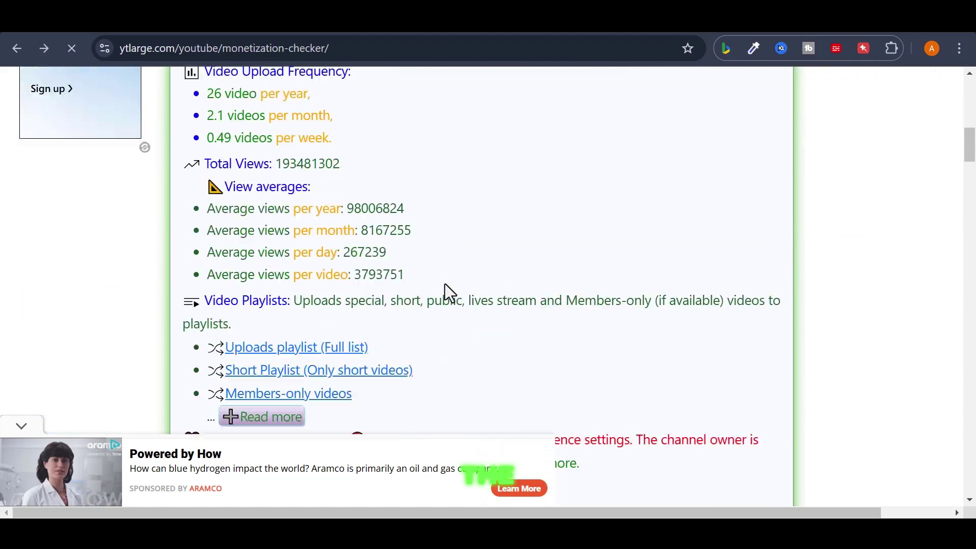
scroll(377, 305, "down", 8)
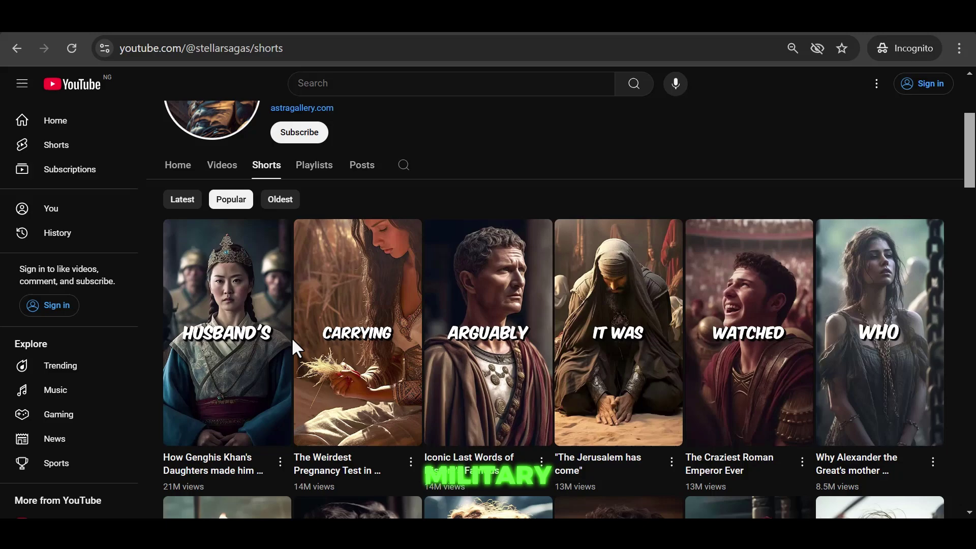
scroll(292, 342, "down", 2)
scroll(291, 337, "down", 2)
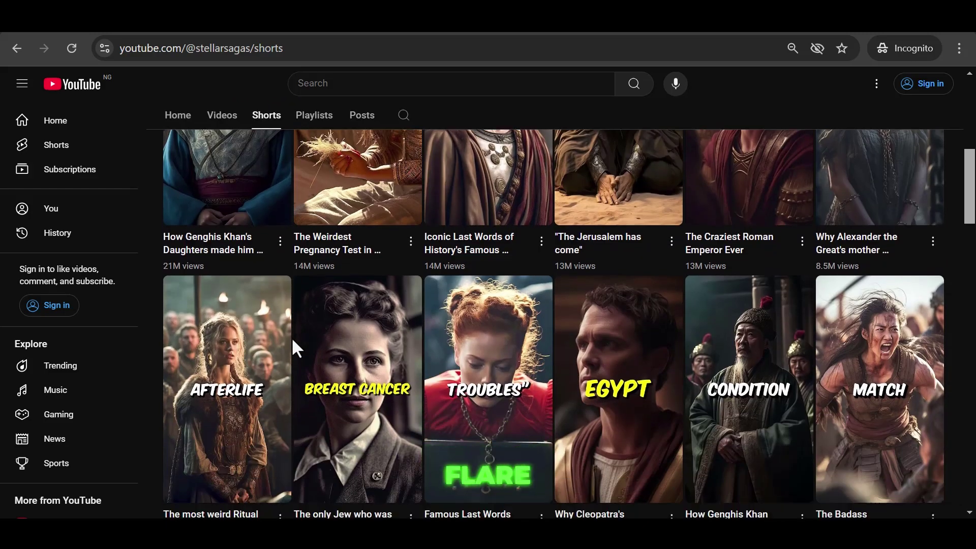
scroll(291, 337, "down", 3)
scroll(292, 337, "down", 7)
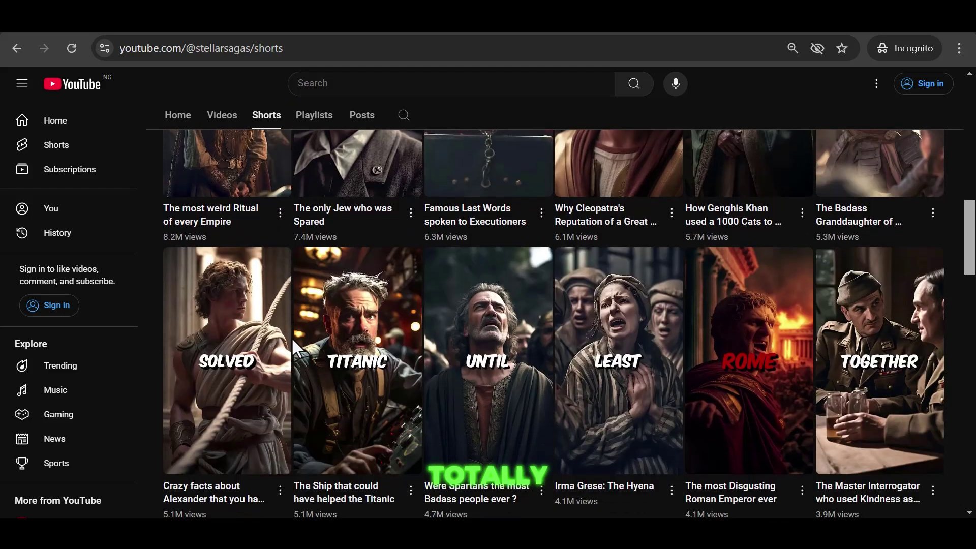
scroll(292, 336, "down", 4)
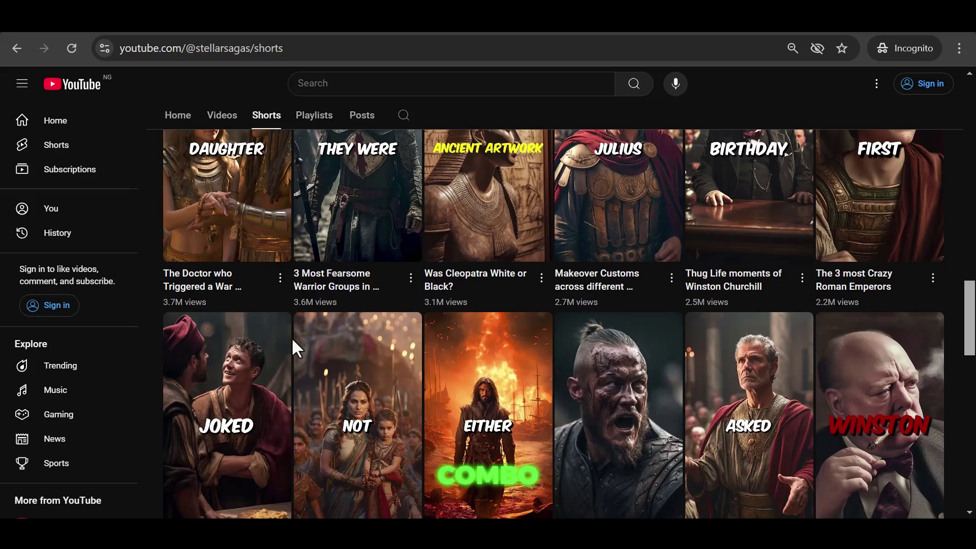
scroll(291, 337, "up", 7)
scroll(292, 337, "up", 10)
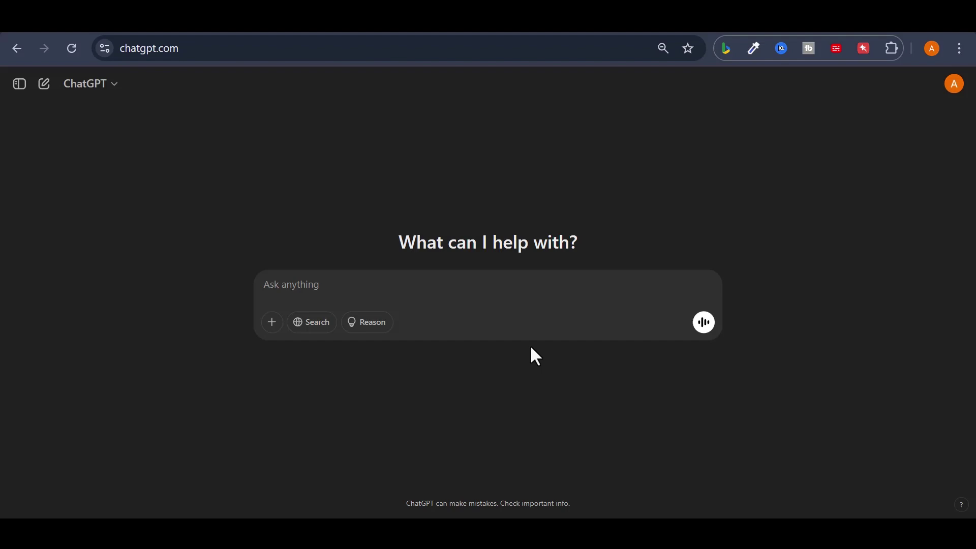
Step: Paste the 90-second Genghis Khan daughters story request into ChatGPT's Ask anything box
right_click(375, 287)
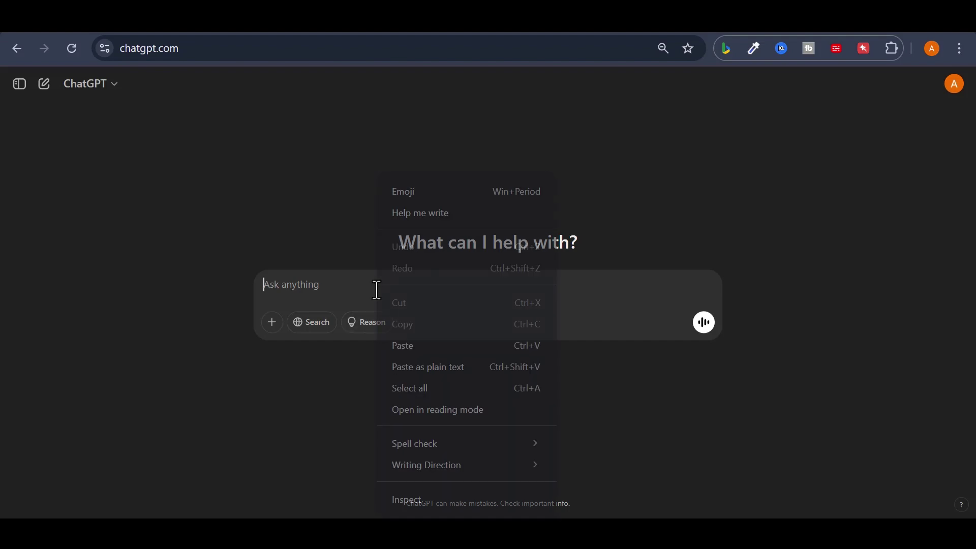
left_click(430, 347)
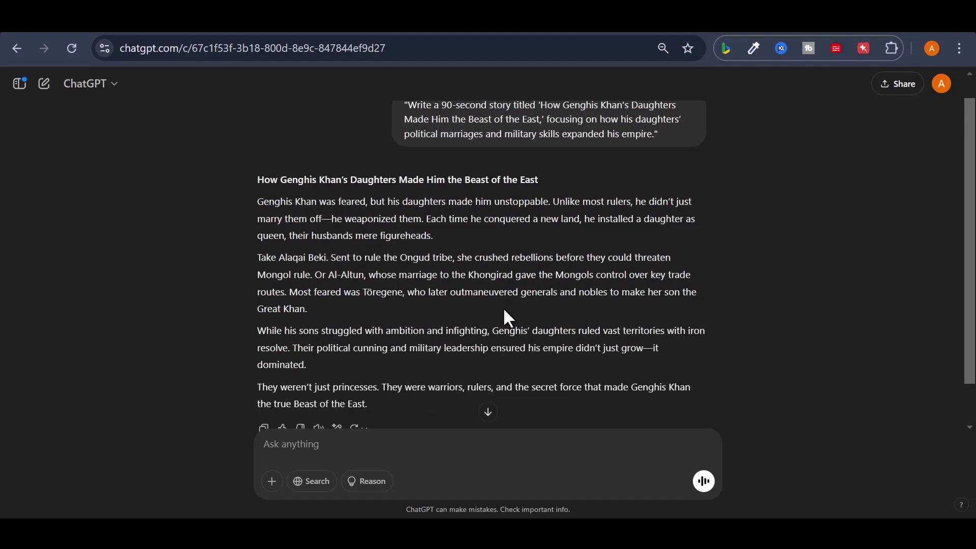
Step: Scroll through the short.ai homepage to look over its features
scroll(504, 310, "down", 1)
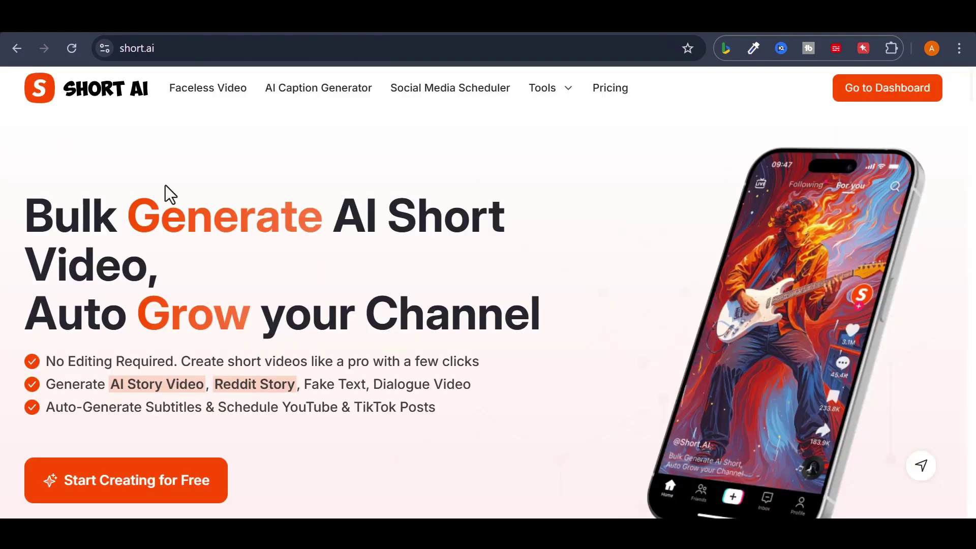
scroll(170, 195, "down", 15)
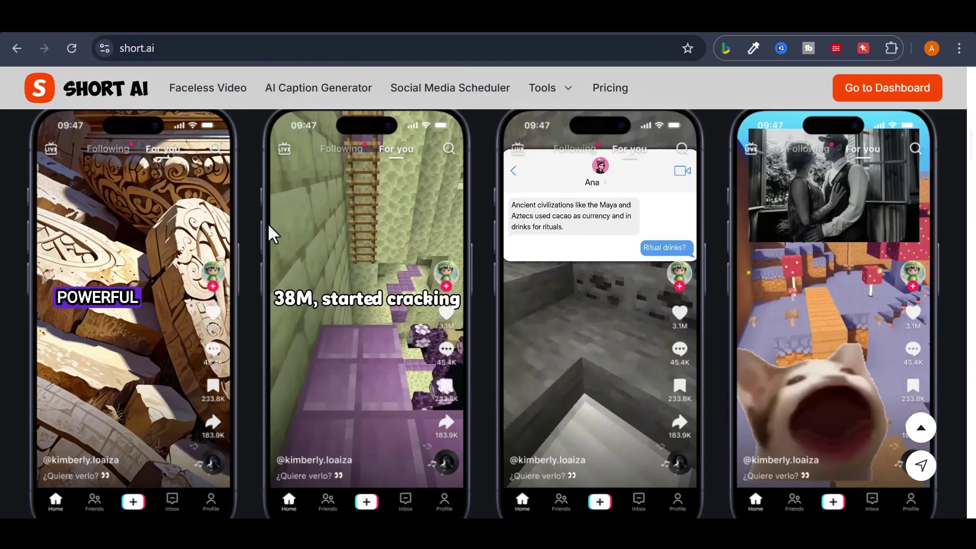
scroll(653, 259, "down", 10)
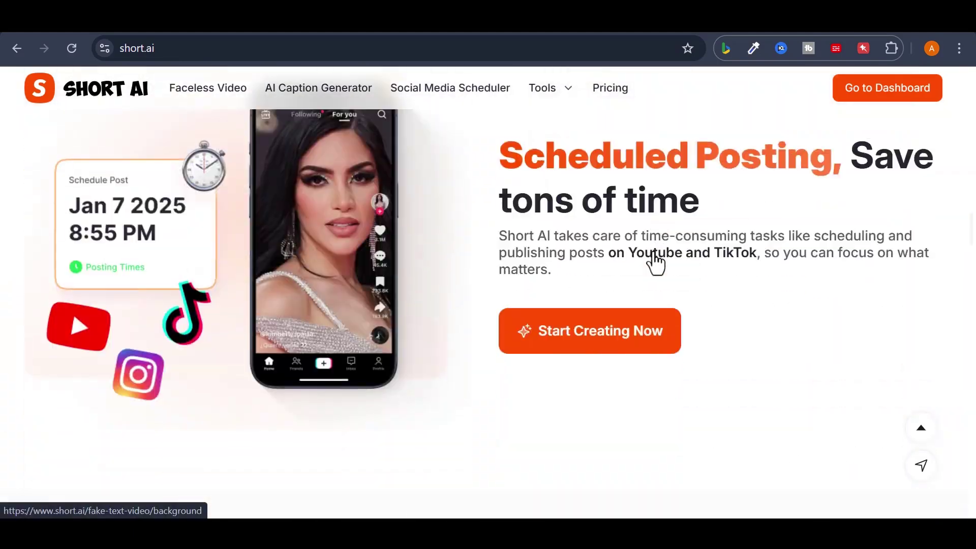
scroll(655, 262, "down", 10)
scroll(656, 262, "up", 5)
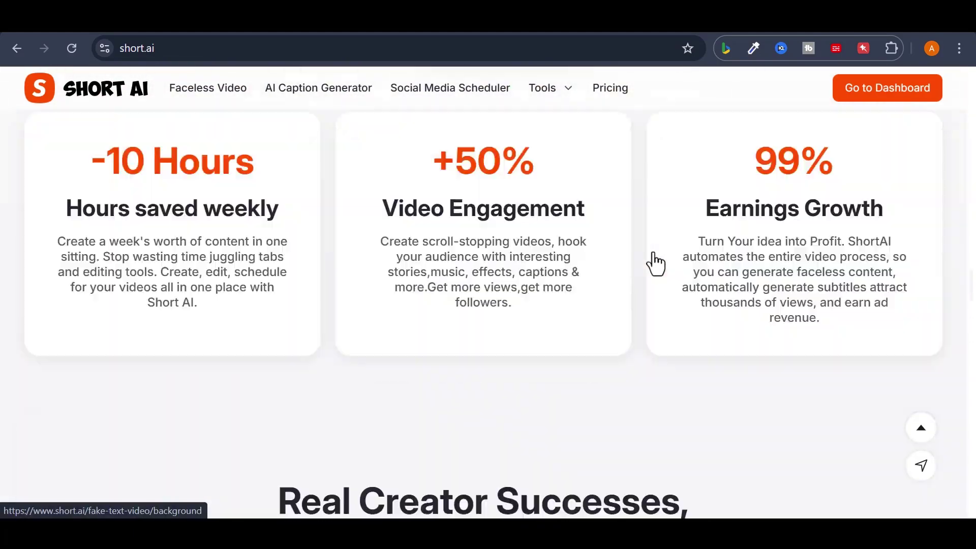
scroll(655, 262, "up", 15)
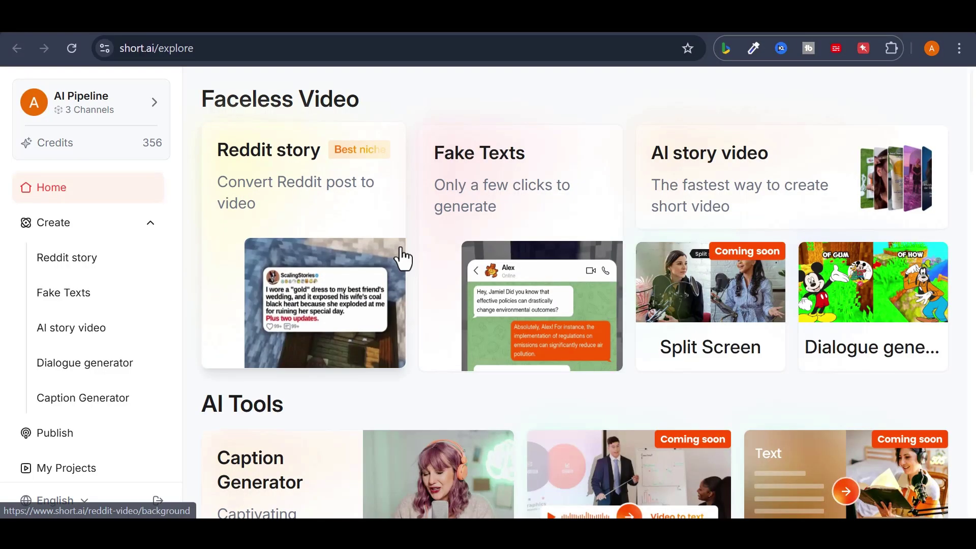
Step: Filter Popular Templates to AI story video and browse the available story templates
scroll(403, 259, "down", 12)
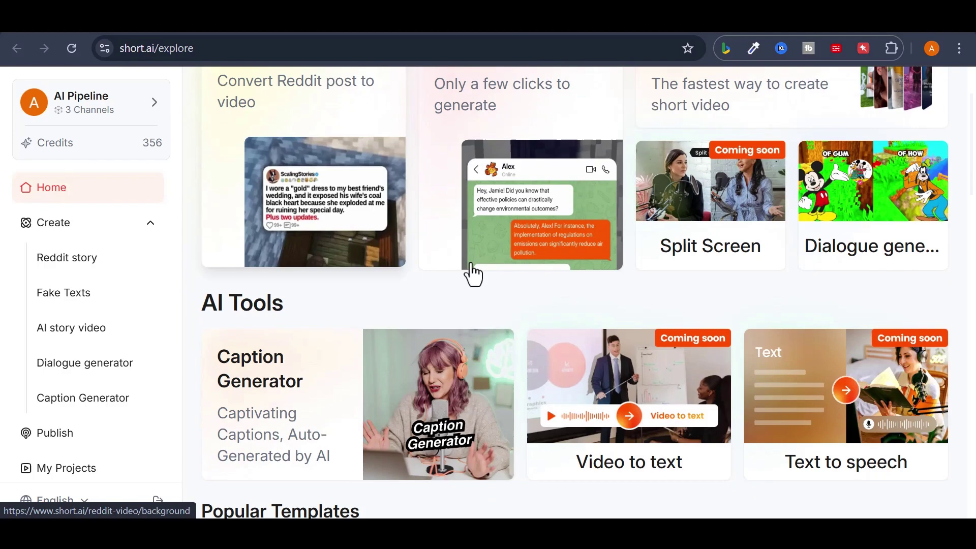
scroll(479, 366, "down", 10)
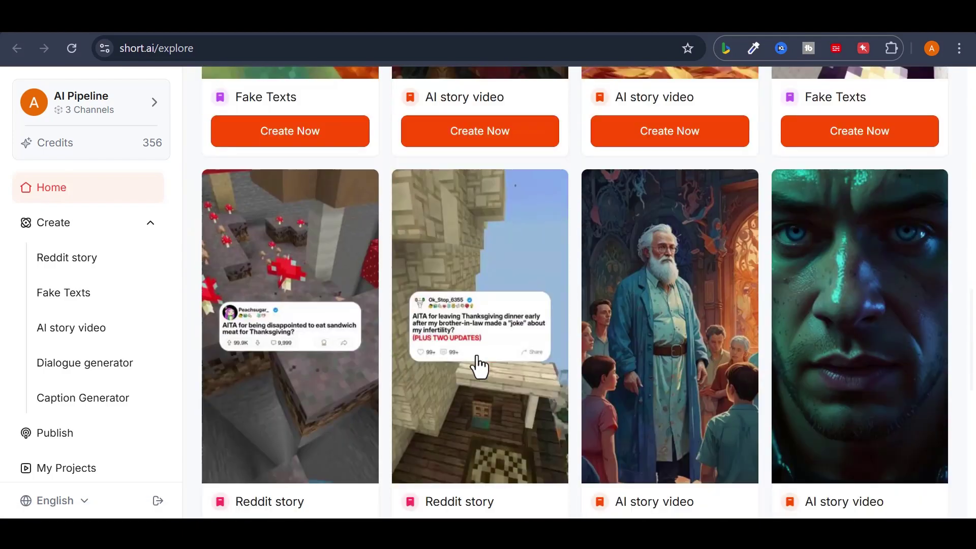
scroll(566, 386, "up", 14)
scroll(569, 385, "up", 8)
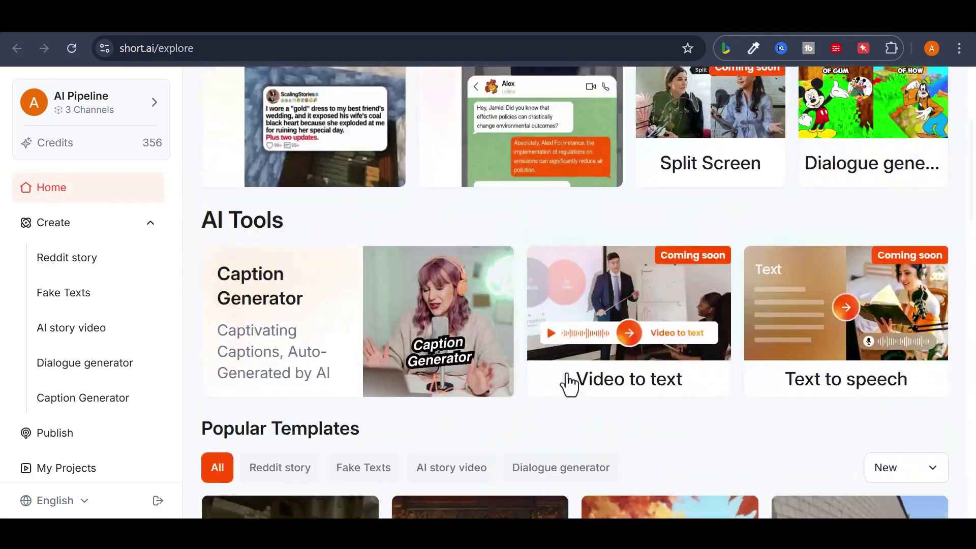
scroll(547, 374, "down", 3)
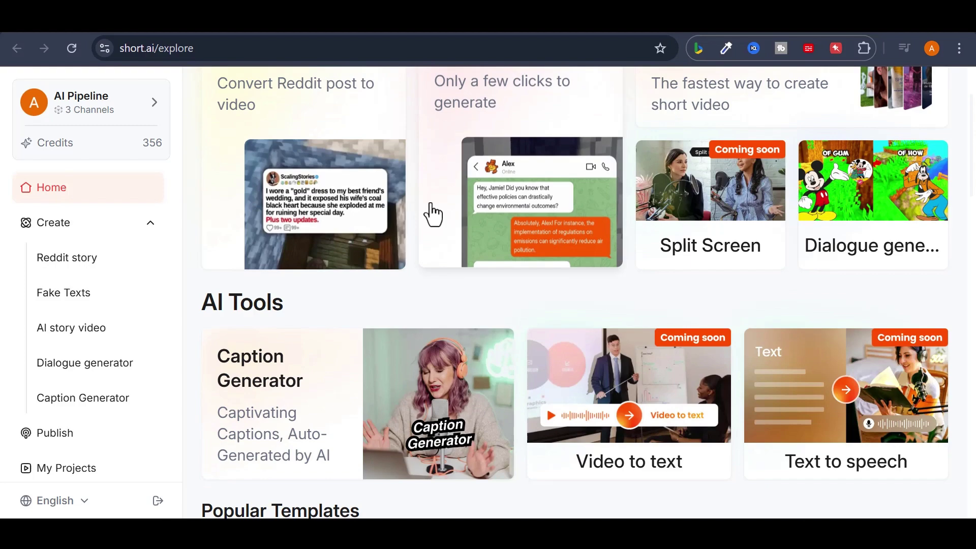
scroll(451, 247, "down", 6)
left_click(451, 245)
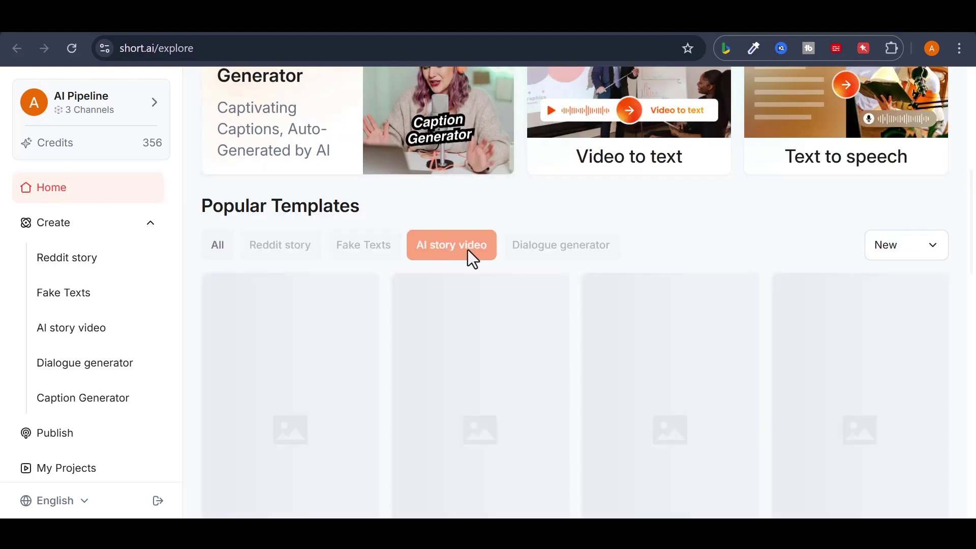
scroll(488, 282, "down", 2)
scroll(475, 308, "down", 2)
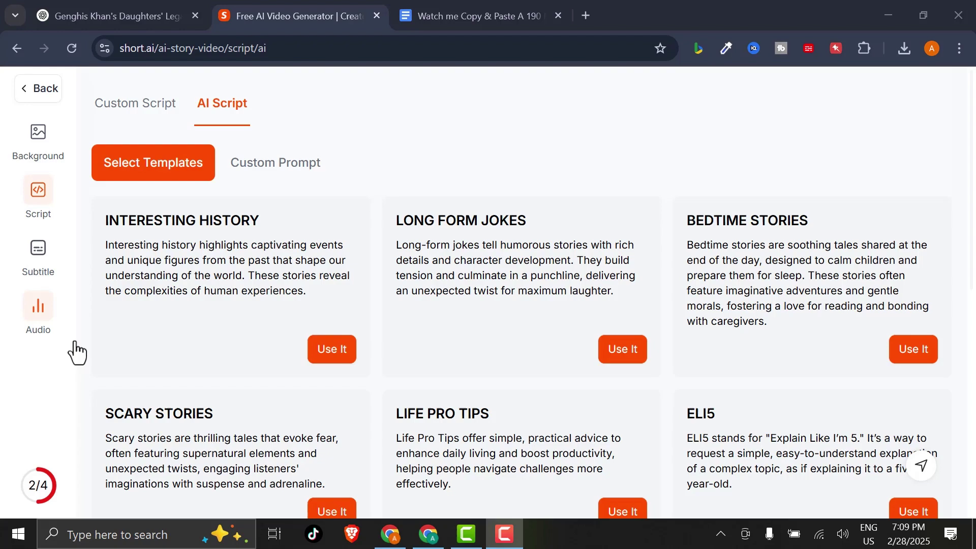
Step: Switch to Custom Prompt and paste in the Genghis Khan story copied from ChatGPT
scroll(167, 290, "down", 9)
scroll(660, 327, "up", 9)
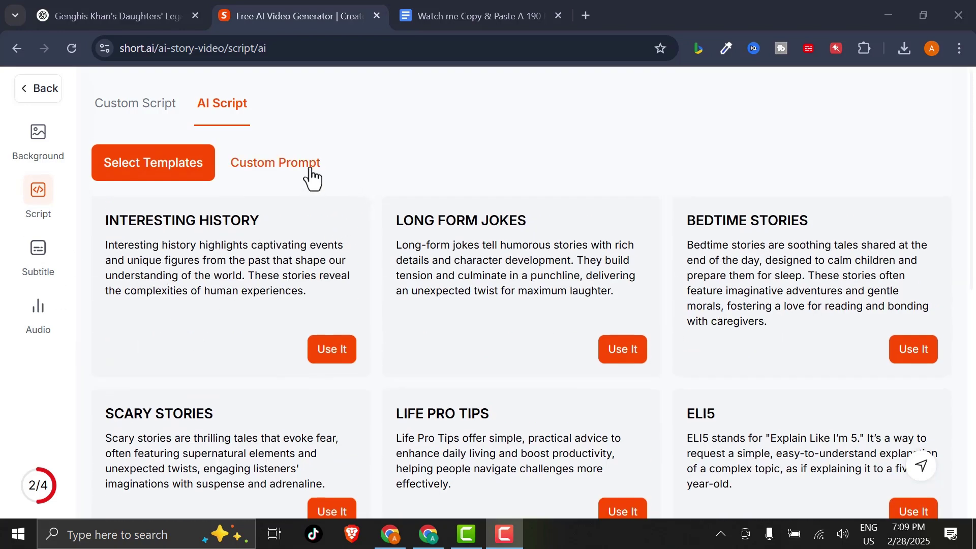
left_click(272, 175)
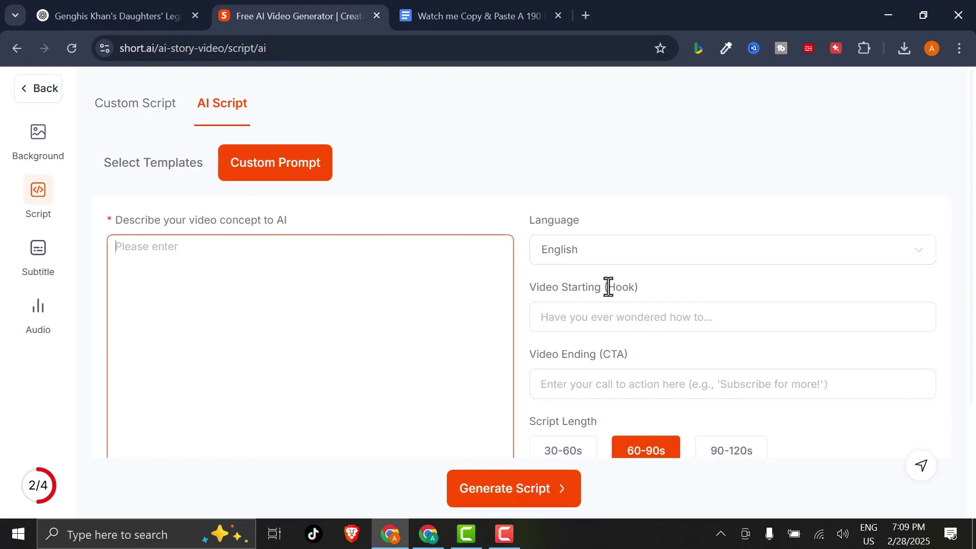
key("ctrl+shift+Tab")
right_click(304, 152)
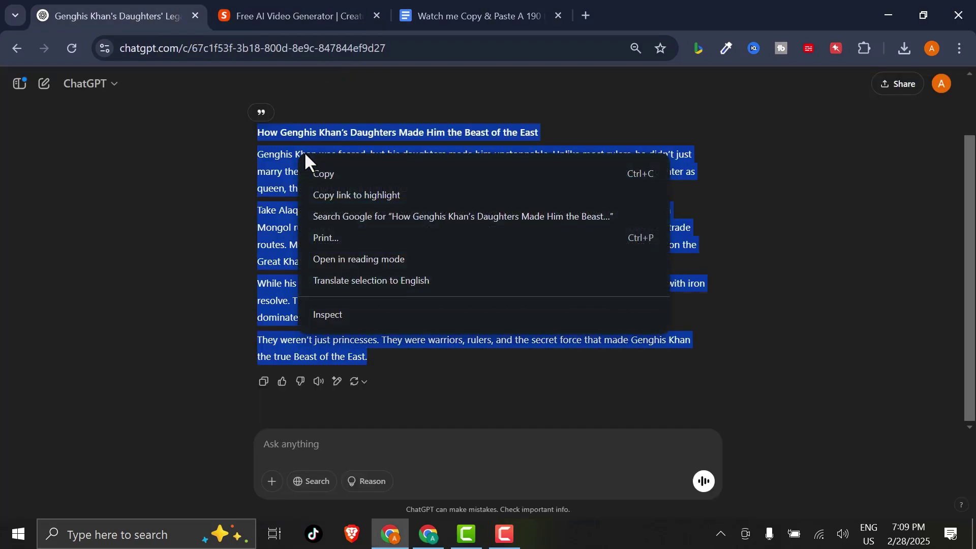
left_click(328, 173)
left_click(305, 11)
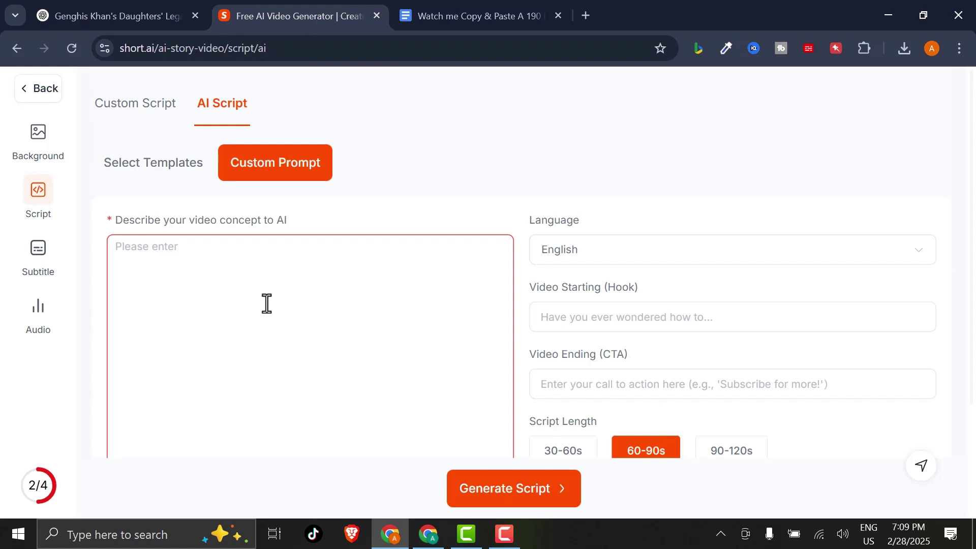
right_click(266, 304)
left_click(293, 346)
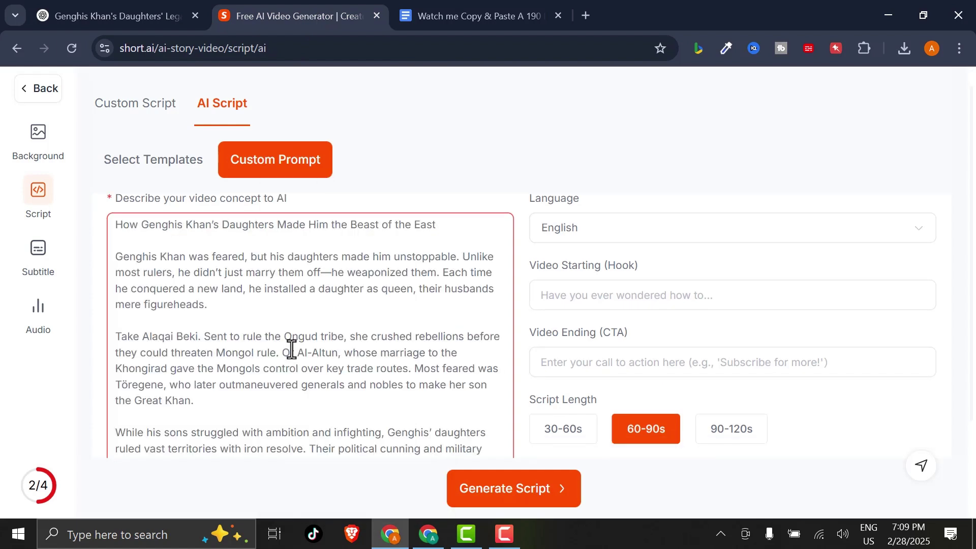
Step: Keep English as the language, generate the 1,377-character script, and review it
left_click(612, 239)
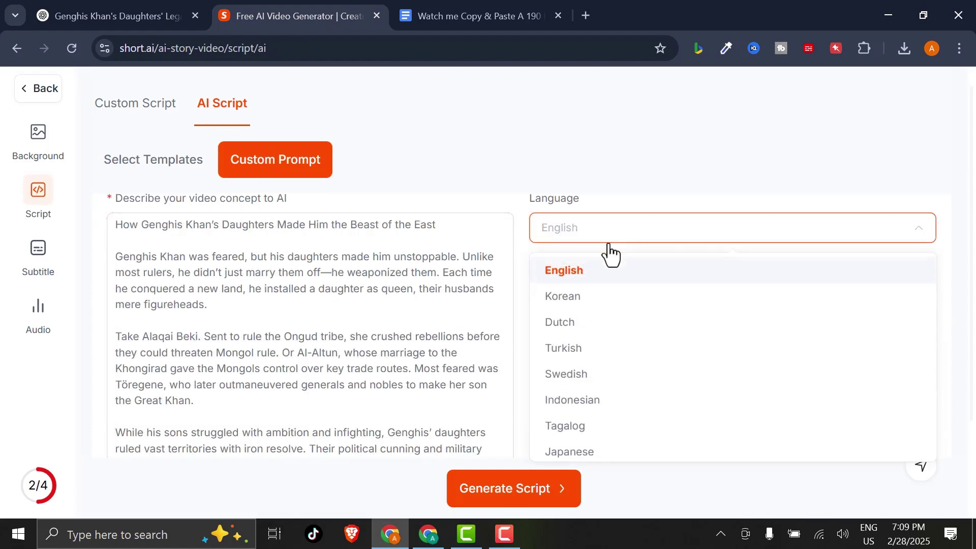
left_click(638, 277)
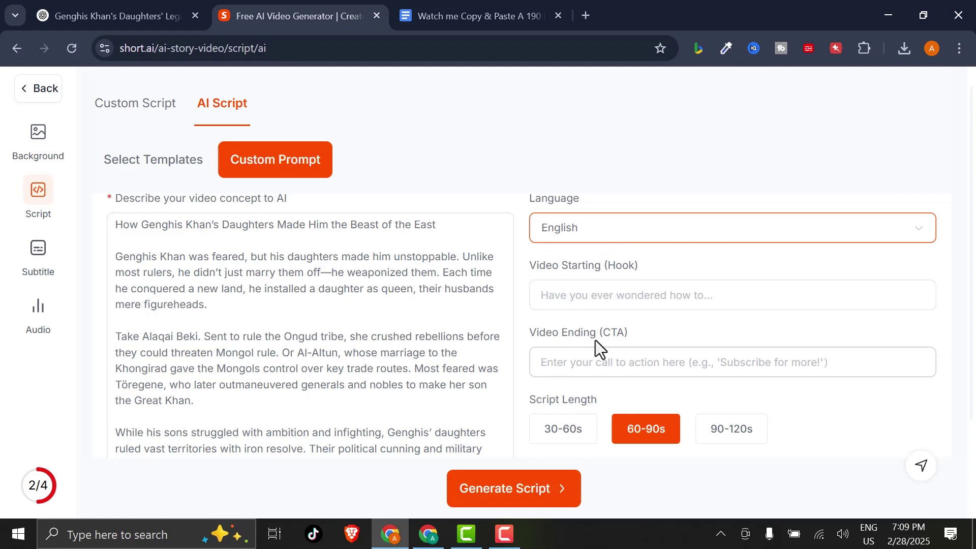
scroll(593, 334, "down", 2)
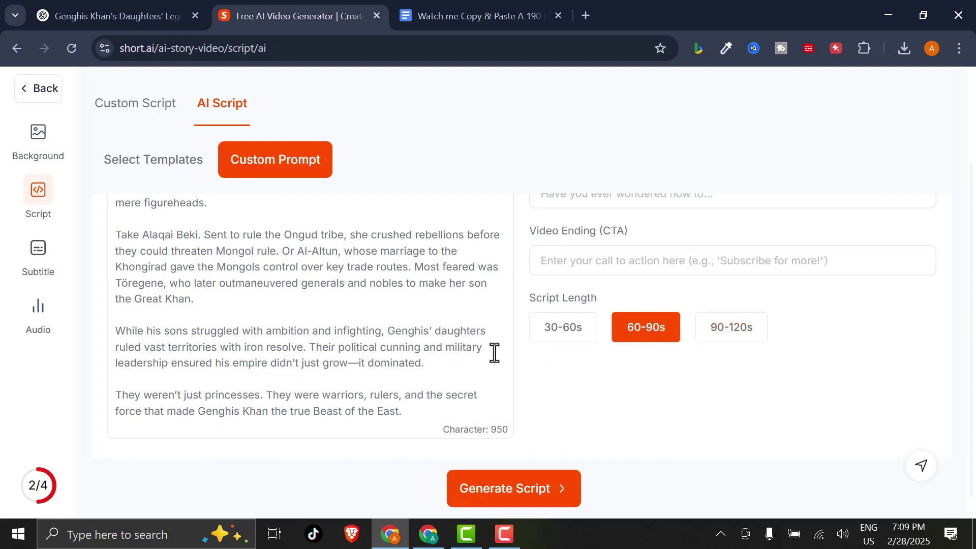
left_click(517, 489)
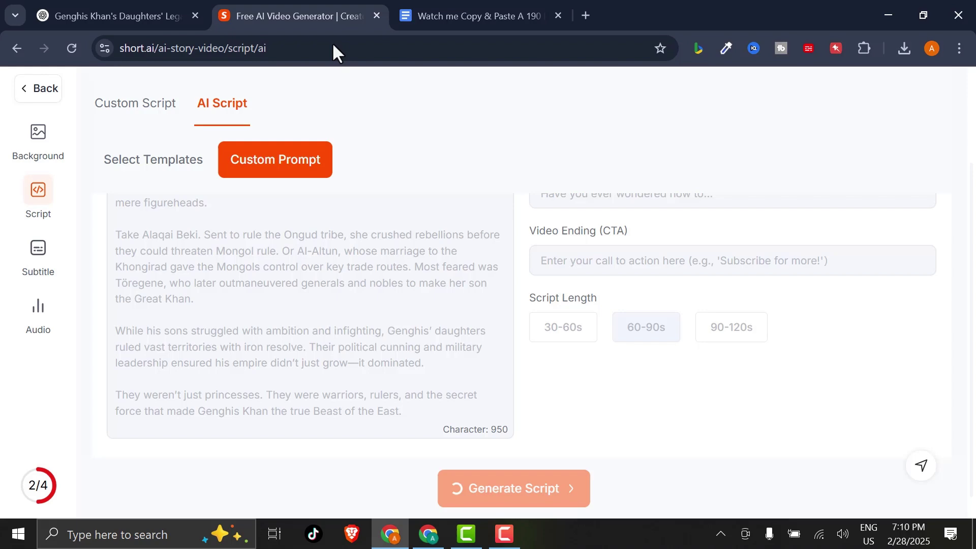
scroll(244, 295, "down", 4)
scroll(246, 297, "up", 4)
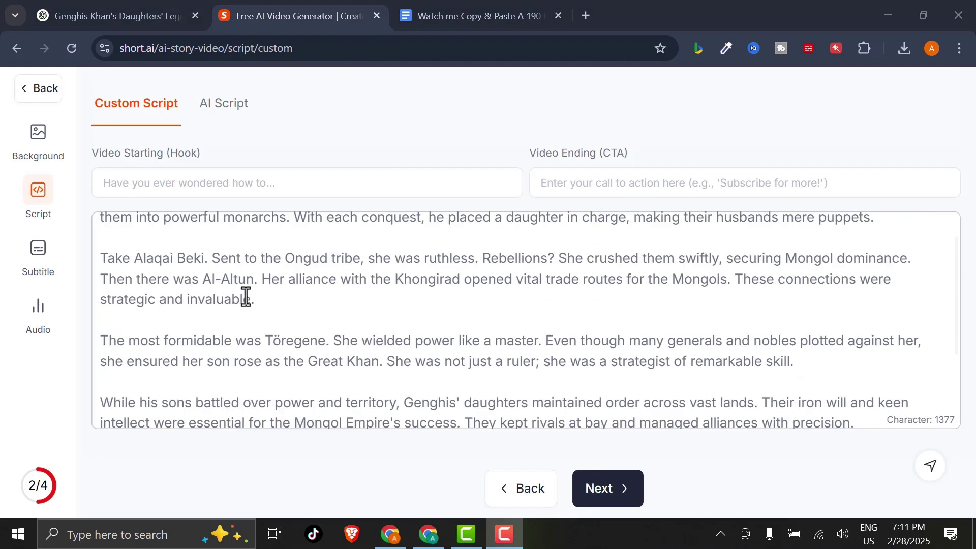
scroll(246, 297, "up", 1)
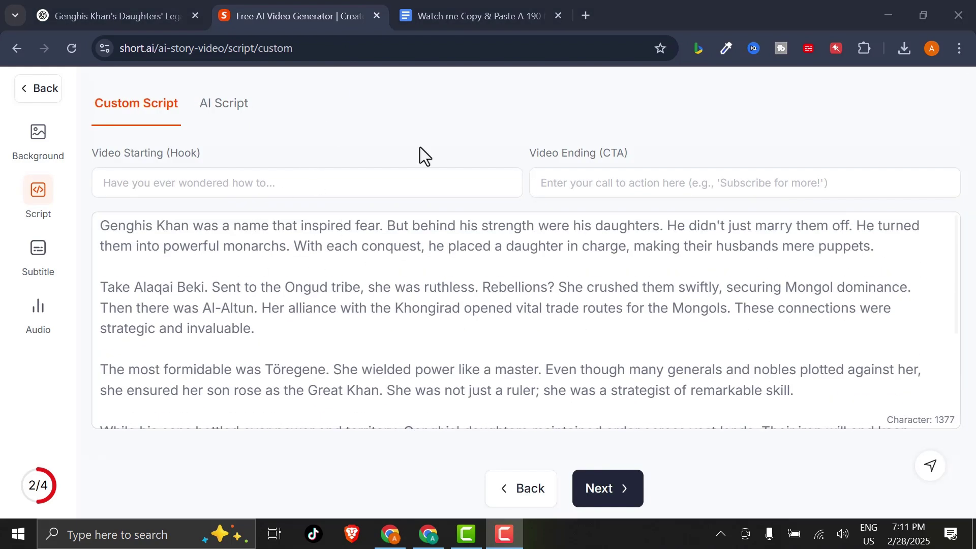
scroll(590, 287, "down", 3)
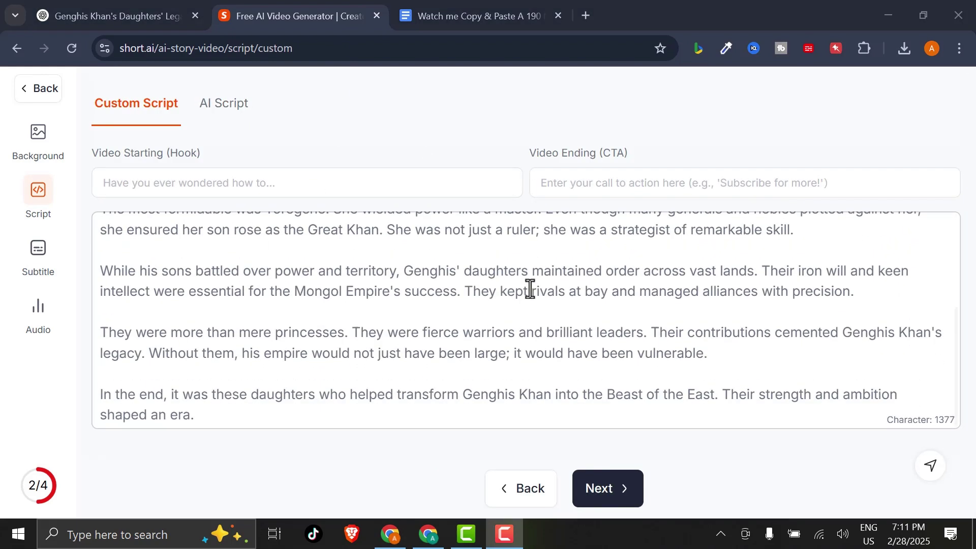
Step: Pick the second-row, first-column bold white-and-yellow subtitle template
left_click(615, 497)
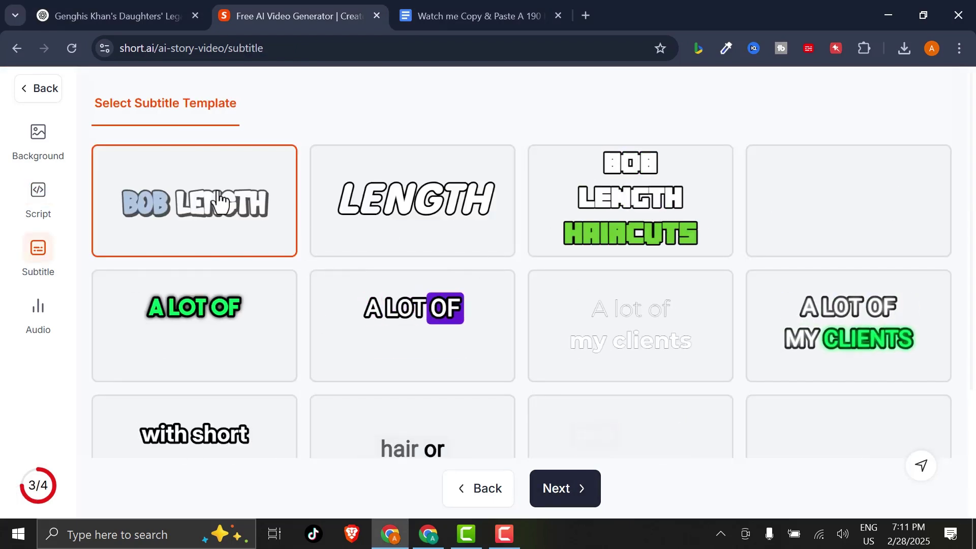
scroll(285, 257, "down", 6)
scroll(461, 300, "up", 6)
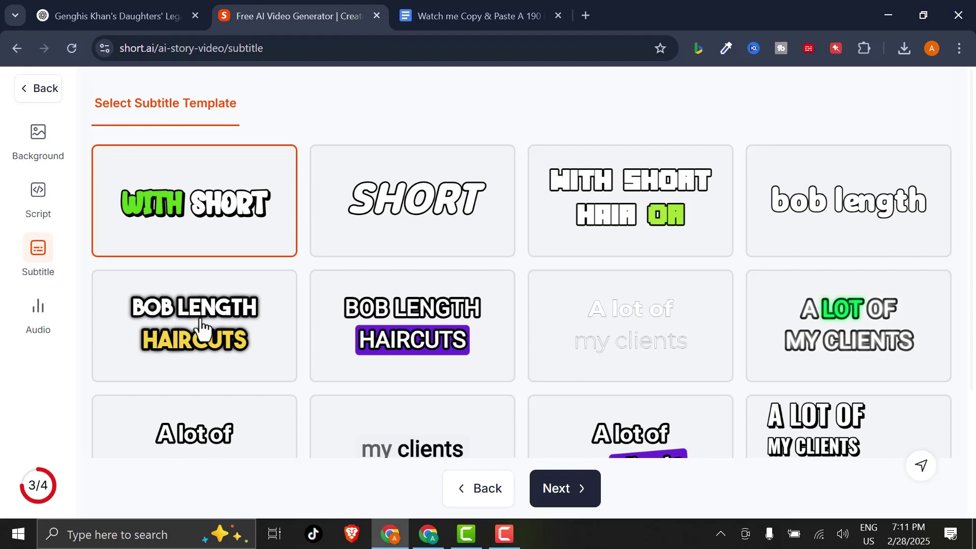
left_click(204, 328)
scroll(616, 327, "down", 3)
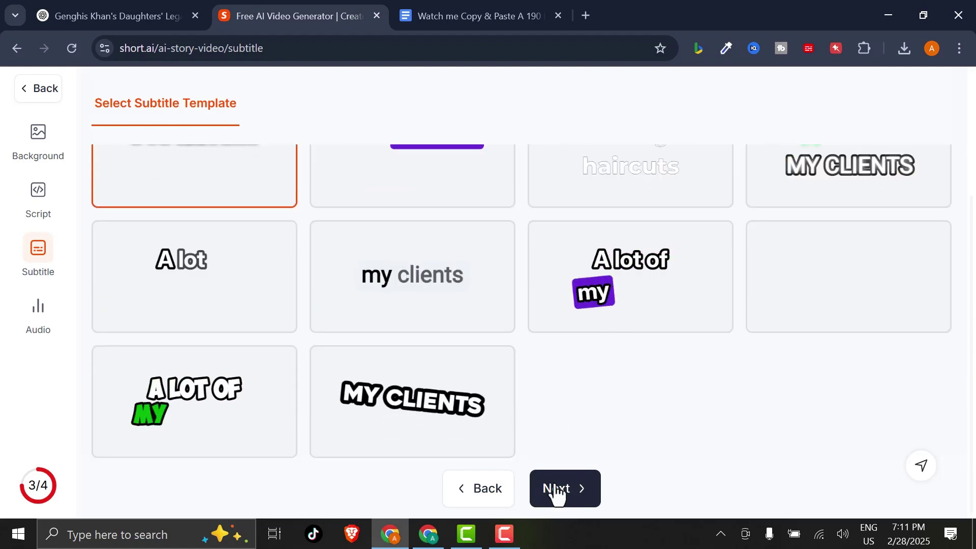
Step: Preview the Adam and Pomodoro voice samples and choose Adam as the narration voice
left_click(556, 489)
scroll(340, 197, "down", 2)
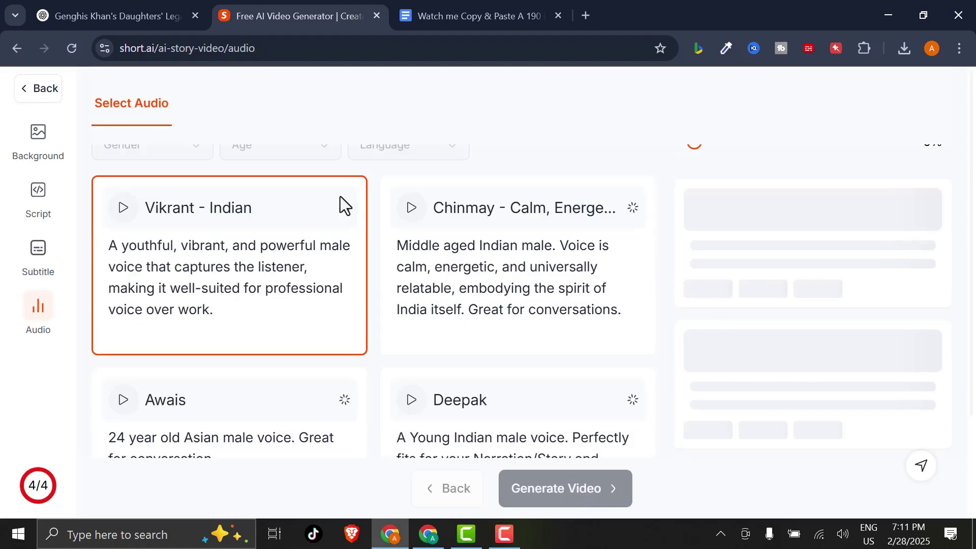
scroll(311, 259, "up", 3)
scroll(247, 220, "down", 3)
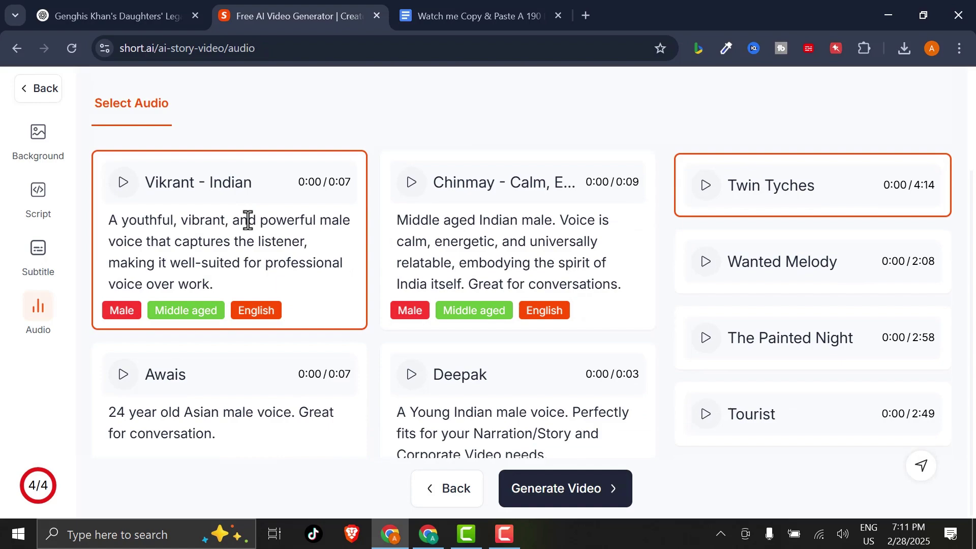
scroll(410, 274, "down", 15)
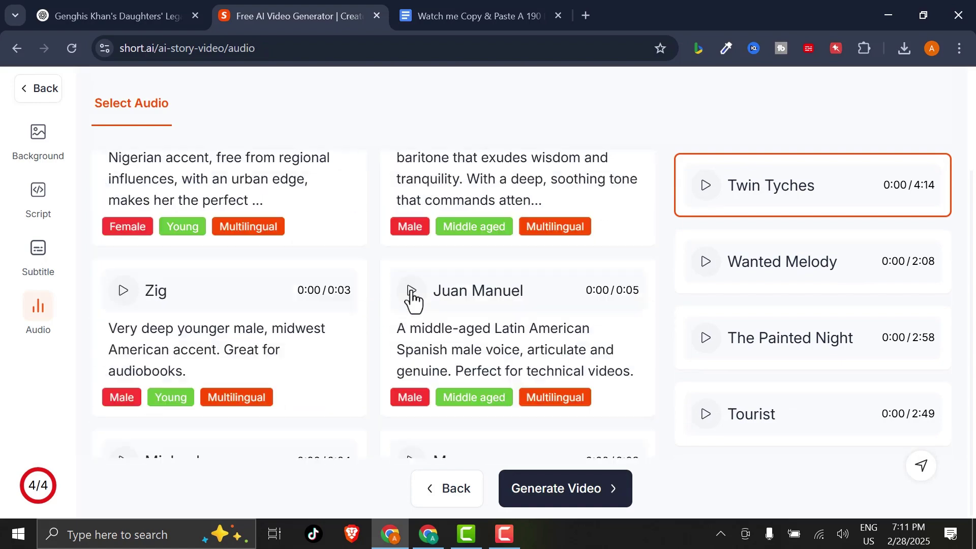
scroll(412, 295, "up", 15)
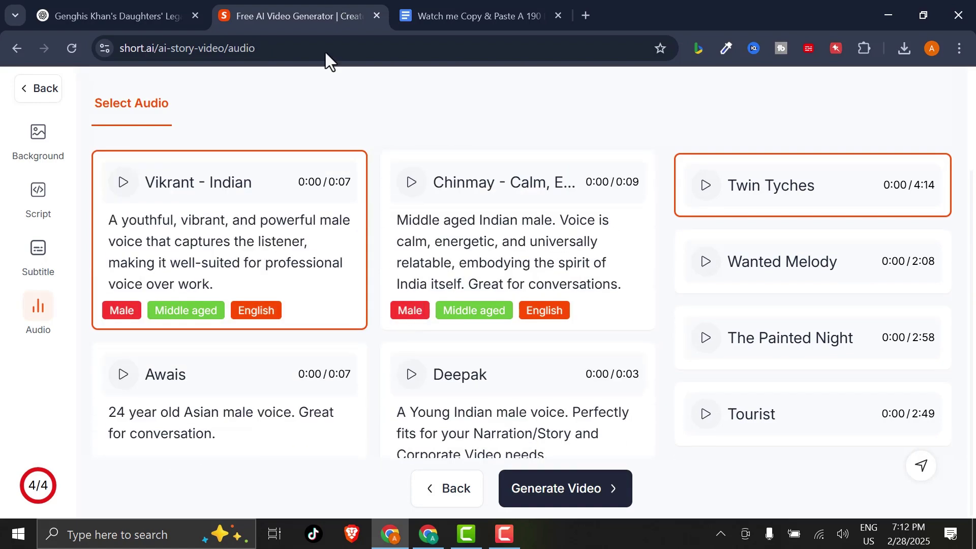
scroll(351, 193, "down", 8)
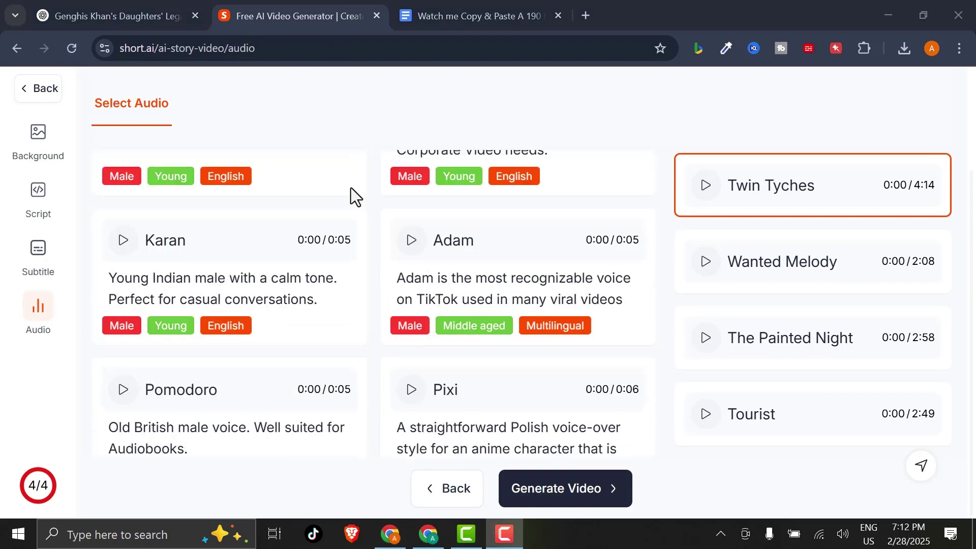
left_click(413, 242)
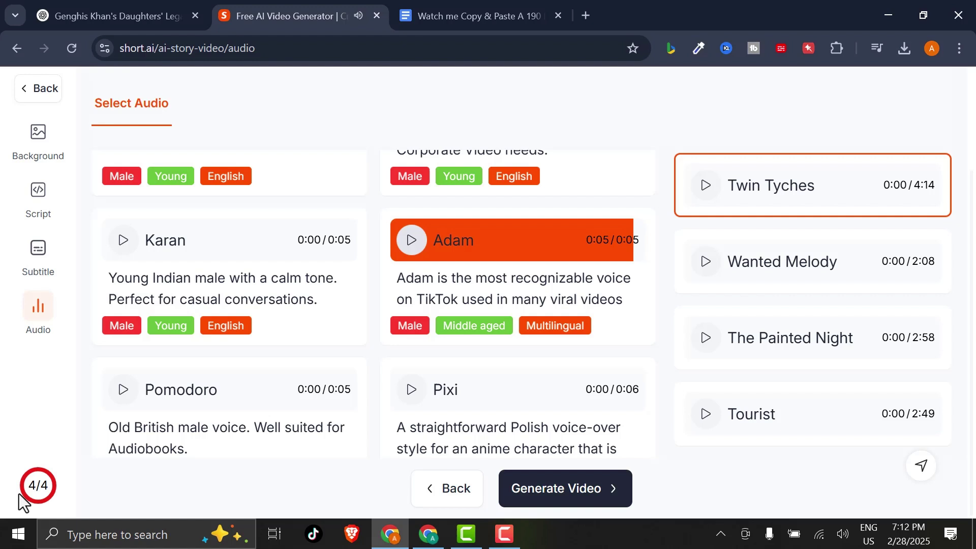
left_click(126, 400)
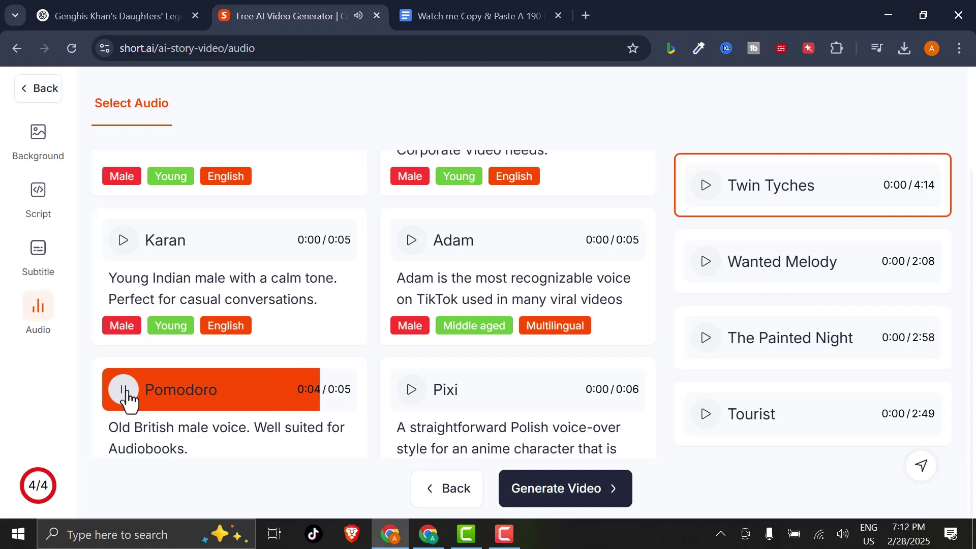
left_click(125, 393)
left_click(484, 275)
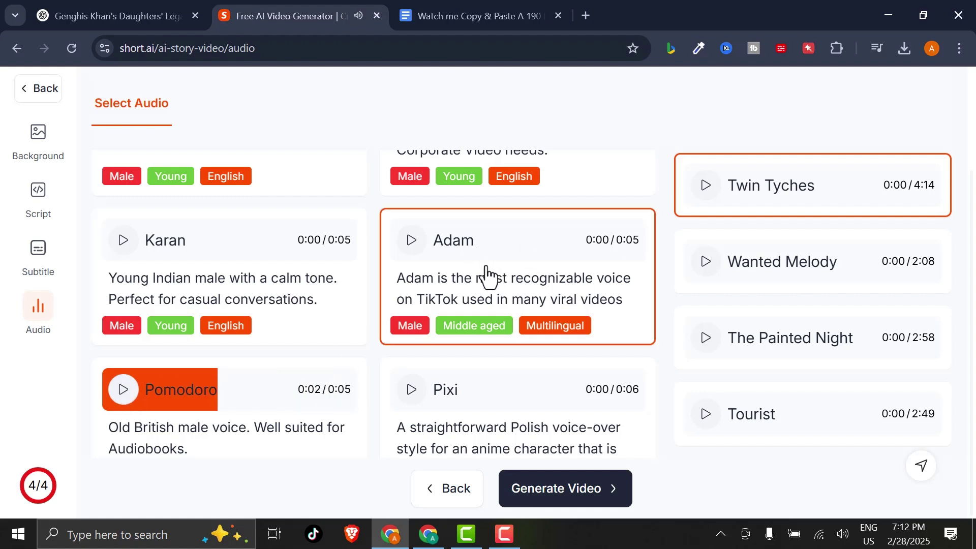
Step: Enable background music and select The Painted Night track at 5% volume
scroll(899, 336, "up", 3)
left_click(934, 164)
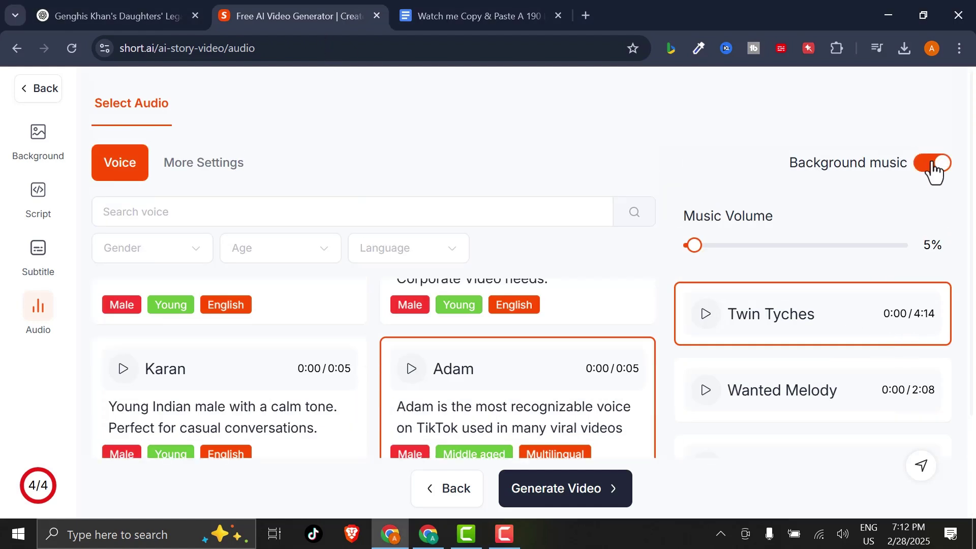
left_click(934, 168)
scroll(771, 351, "down", 2)
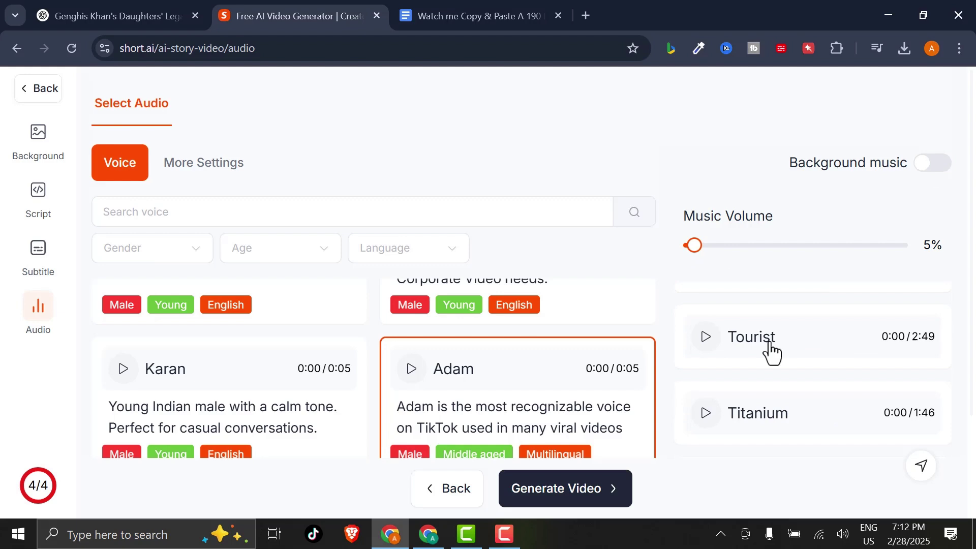
scroll(777, 370, "down", 4)
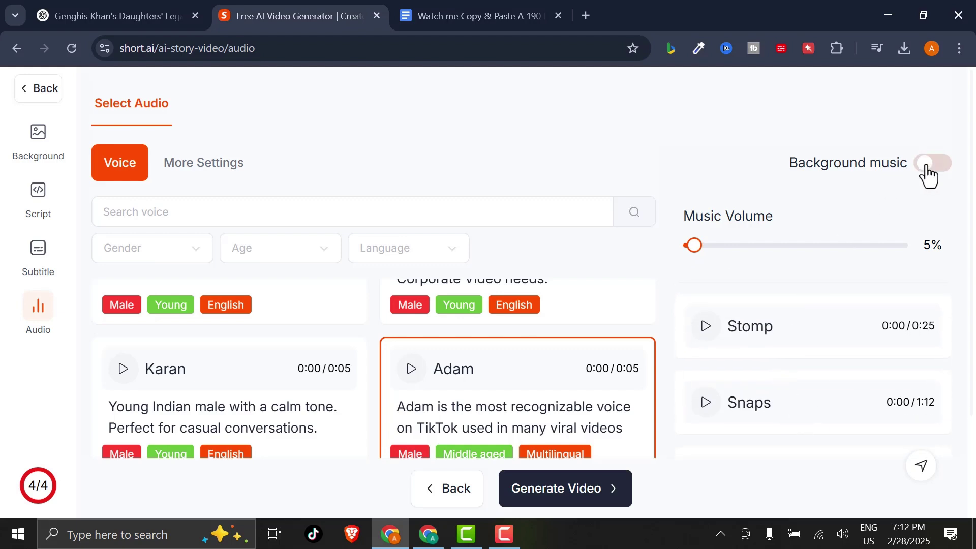
left_click(927, 164)
scroll(792, 369, "up", 1)
left_click(781, 369)
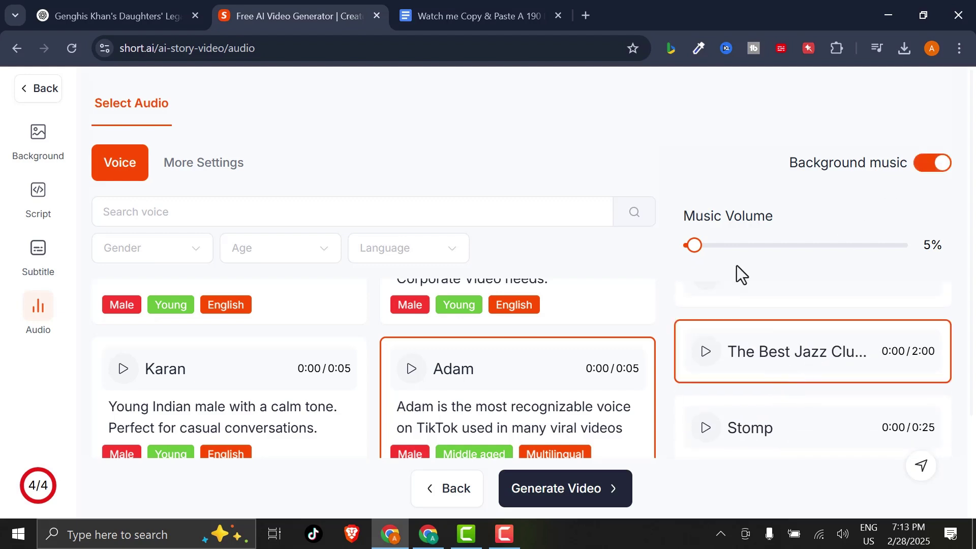
scroll(739, 315, "up", 1)
left_click(740, 346)
scroll(610, 426, "down", 5)
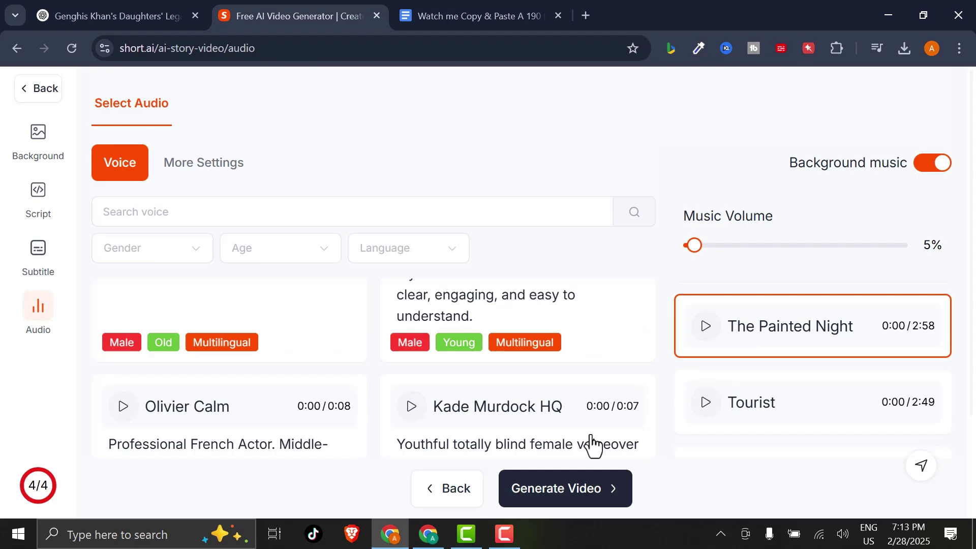
scroll(555, 311, "down", 8)
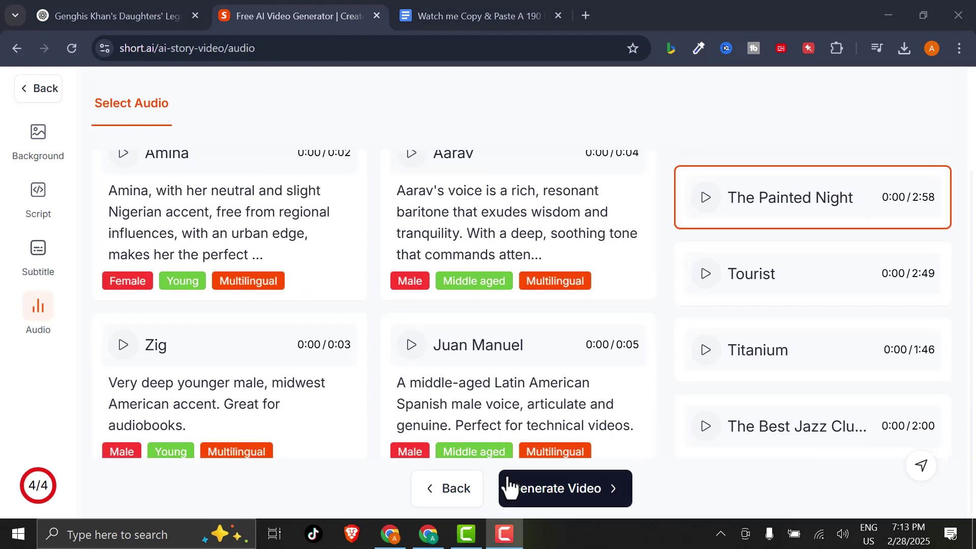
Step: Generate the 1:16 'The Powerful Daughters of Genghis Khan' video and download it
left_click(575, 494)
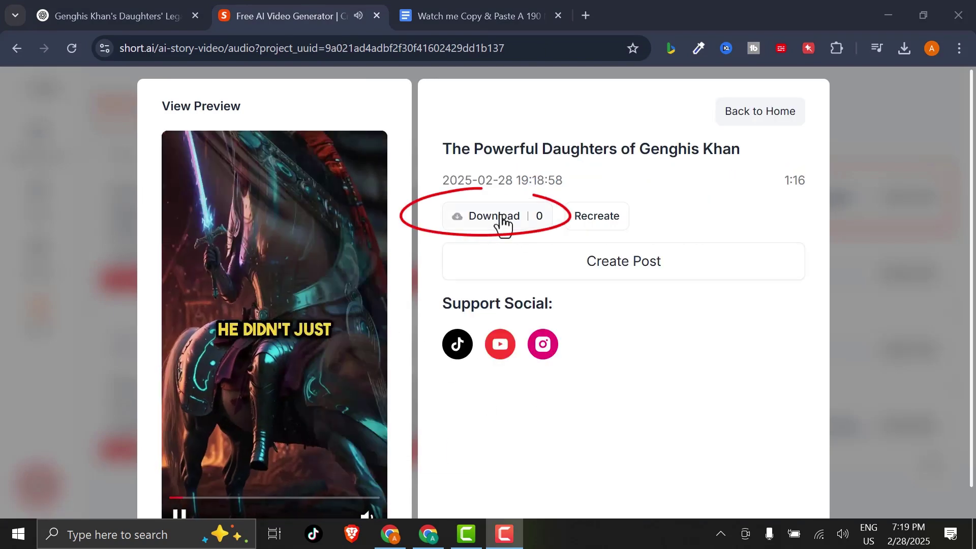
left_click(503, 219)
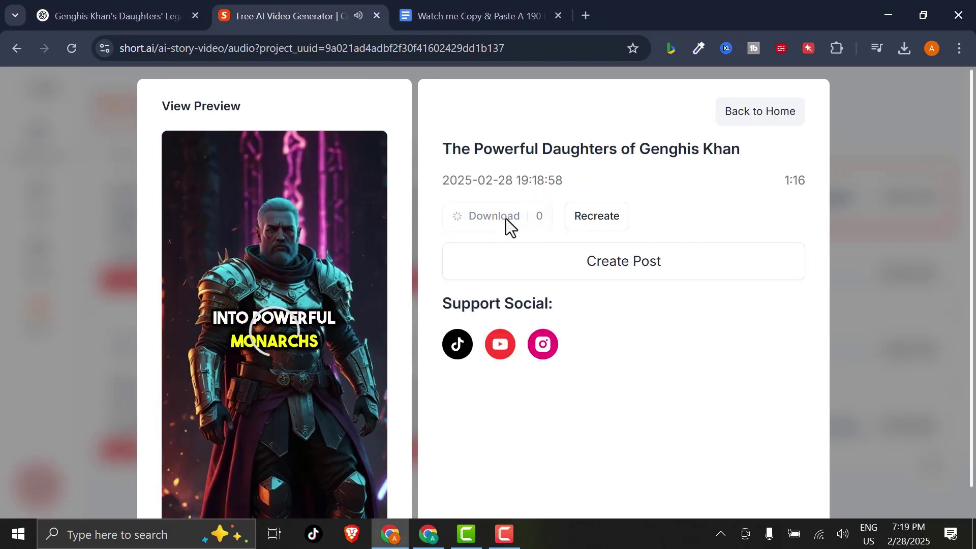